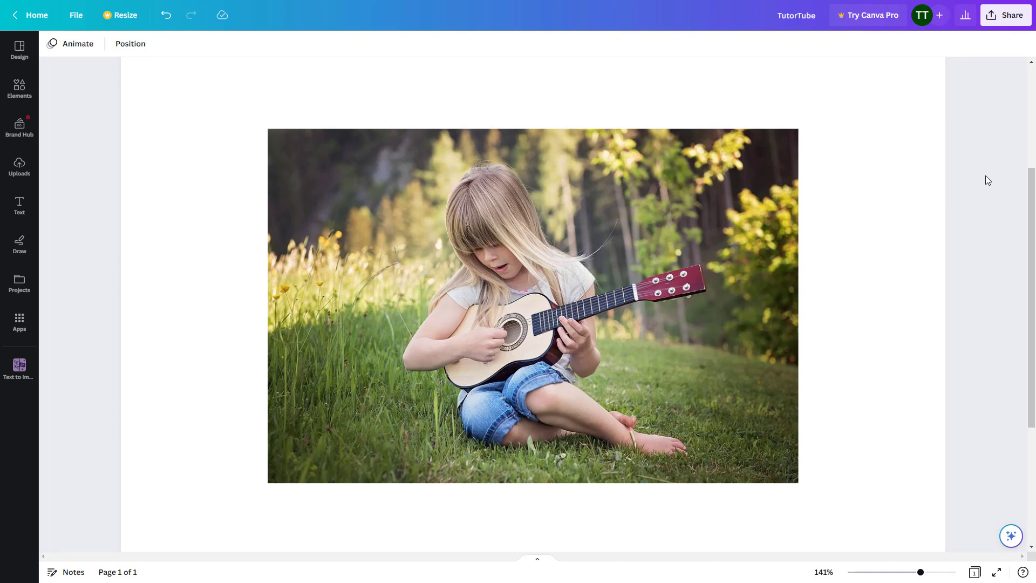
Open the Magic Edit tool for the photo of the girl playing guitar
{"action": "left_click", "coordinate": [585, 321]}
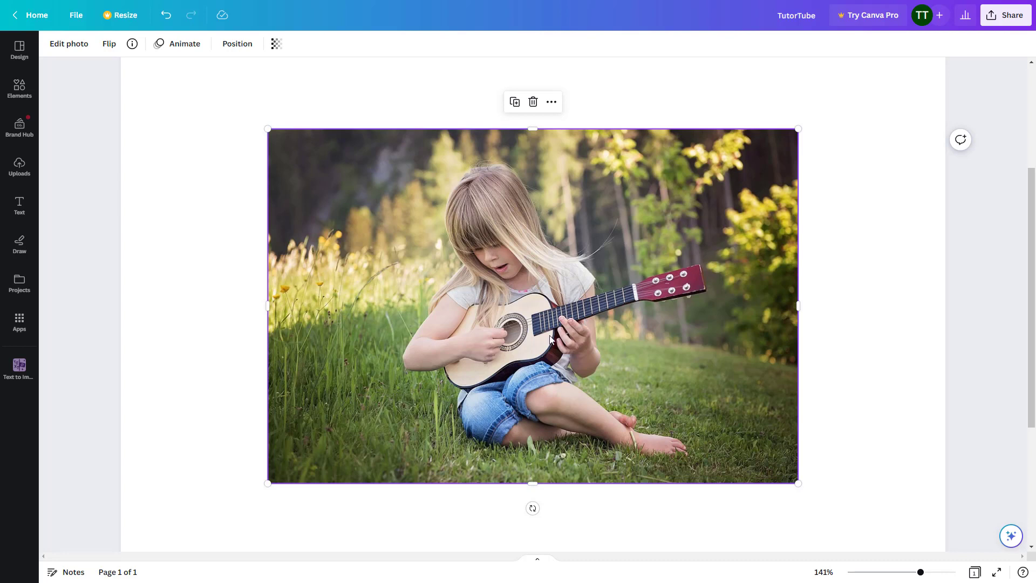
{"action": "left_click", "coordinate": [63, 46]}
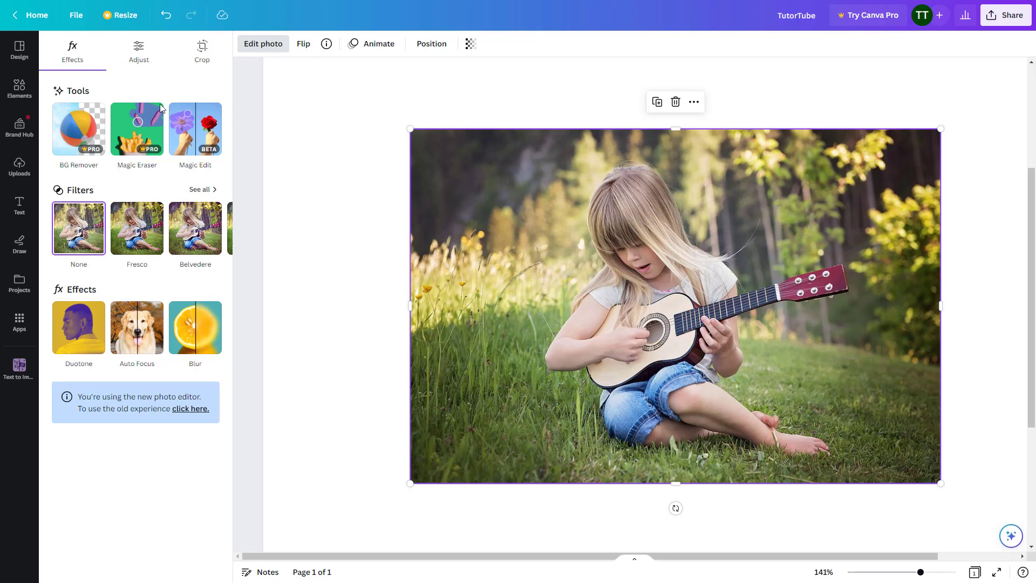
{"action": "left_click", "coordinate": [198, 131]}
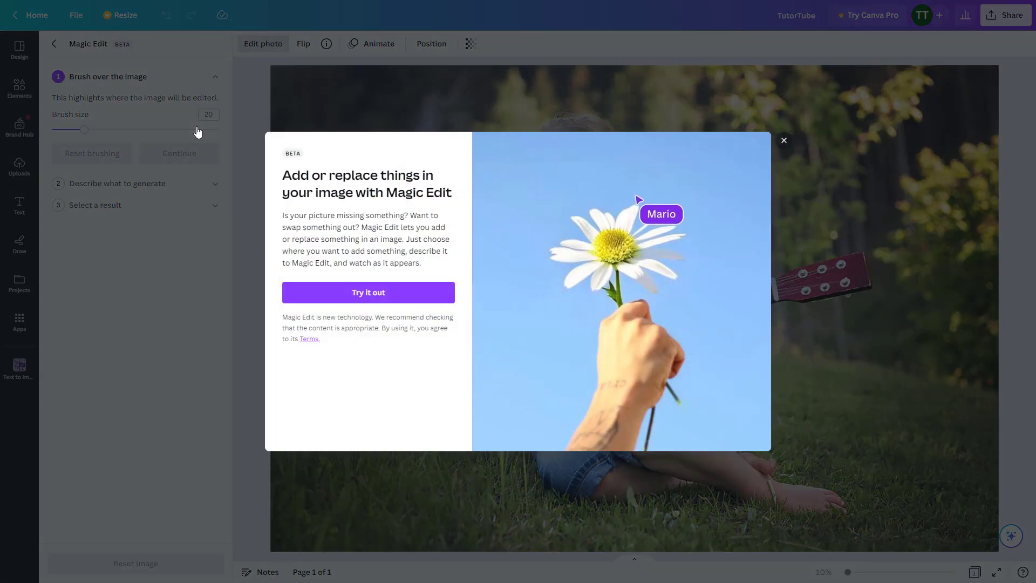
{"action": "left_click", "coordinate": [385, 295]}
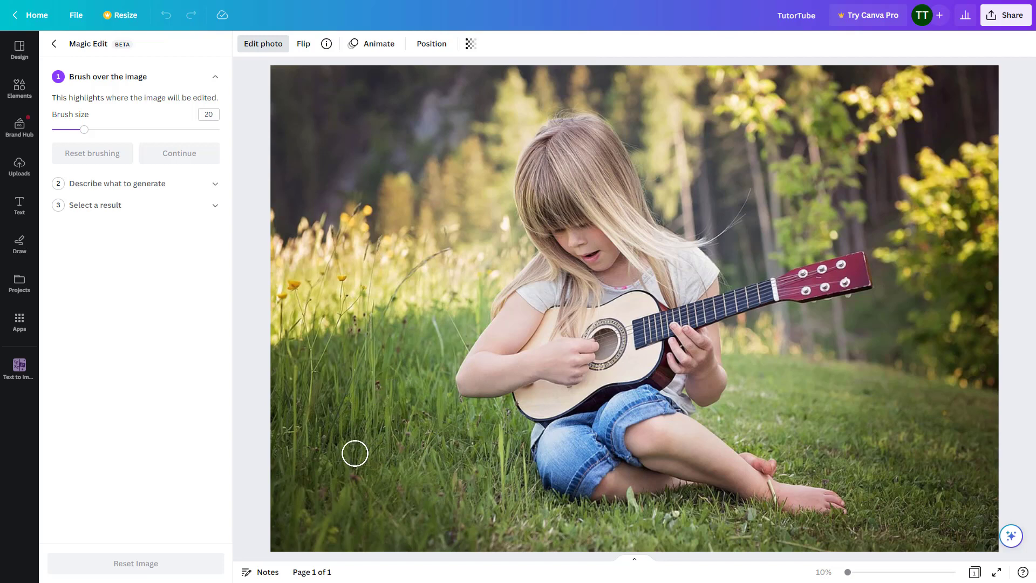
Brush over a tall patch of grass to the left of the girl, enlarging the brush size to 41, and continue to the description
{"action": "mouse_move", "coordinate": [348, 445]}
{"action": "left_mouse_down"}
{"action": "mouse_move", "coordinate": [351, 420]}
{"action": "mouse_move", "coordinate": [392, 428]}
{"action": "mouse_move", "coordinate": [340, 470]}
{"action": "mouse_move", "coordinate": [351, 426]}
{"action": "mouse_move", "coordinate": [375, 458]}
{"action": "left_mouse_up"}
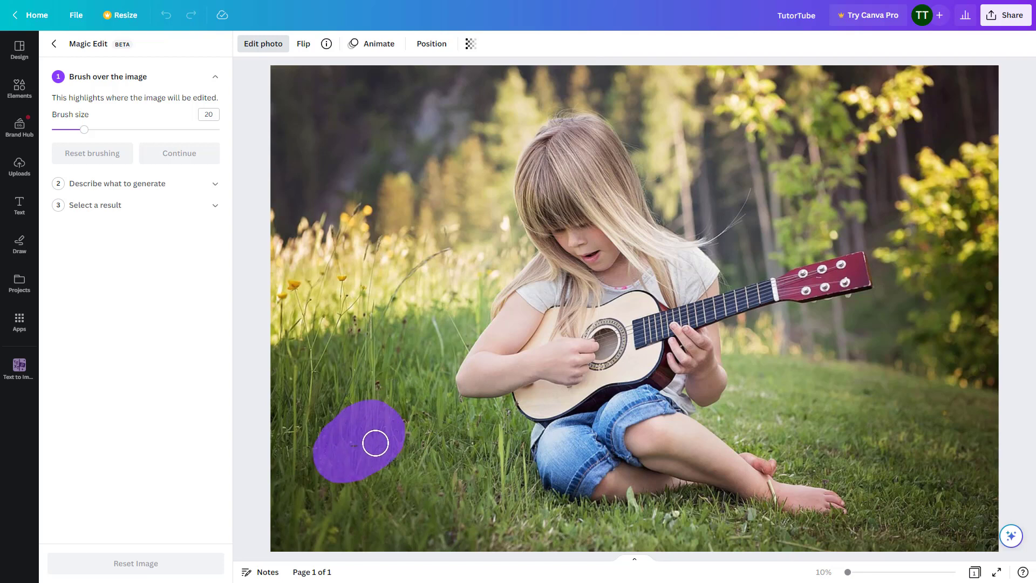
{"action": "left_click_drag", "start_coordinate": [85, 130], "coordinate": [120, 130]}
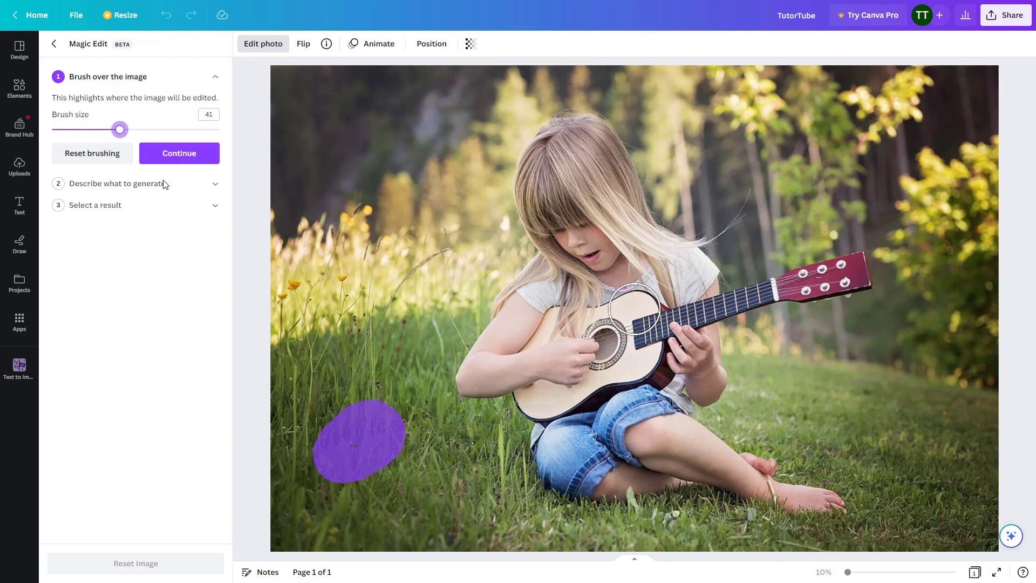
{"action": "mouse_move", "coordinate": [370, 331]}
{"action": "left_mouse_down"}
{"action": "mouse_move", "coordinate": [334, 463]}
{"action": "mouse_move", "coordinate": [376, 354]}
{"action": "mouse_move", "coordinate": [376, 322]}
{"action": "mouse_move", "coordinate": [418, 466]}
{"action": "mouse_move", "coordinate": [392, 490]}
{"action": "mouse_move", "coordinate": [350, 467]}
{"action": "mouse_move", "coordinate": [376, 484]}
{"action": "mouse_move", "coordinate": [334, 489]}
{"action": "mouse_move", "coordinate": [337, 359]}
{"action": "mouse_move", "coordinate": [374, 322]}
{"action": "mouse_move", "coordinate": [421, 448]}
{"action": "mouse_move", "coordinate": [414, 482]}
{"action": "mouse_move", "coordinate": [401, 339]}
{"action": "mouse_move", "coordinate": [367, 359]}
{"action": "mouse_move", "coordinate": [351, 435]}
{"action": "mouse_move", "coordinate": [366, 471]}
{"action": "mouse_move", "coordinate": [341, 411]}
{"action": "left_mouse_up"}
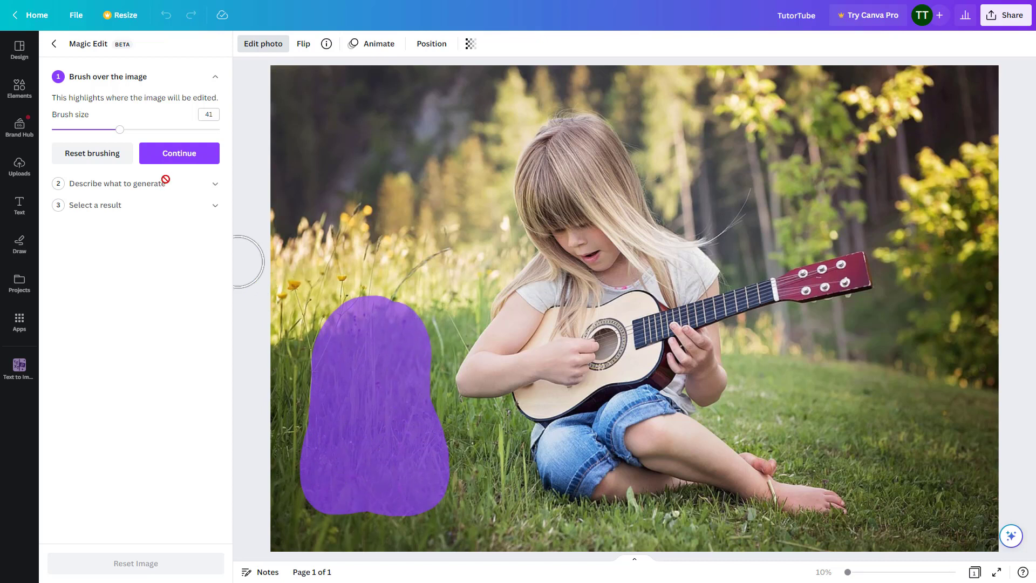
{"action": "left_click", "coordinate": [189, 160]}
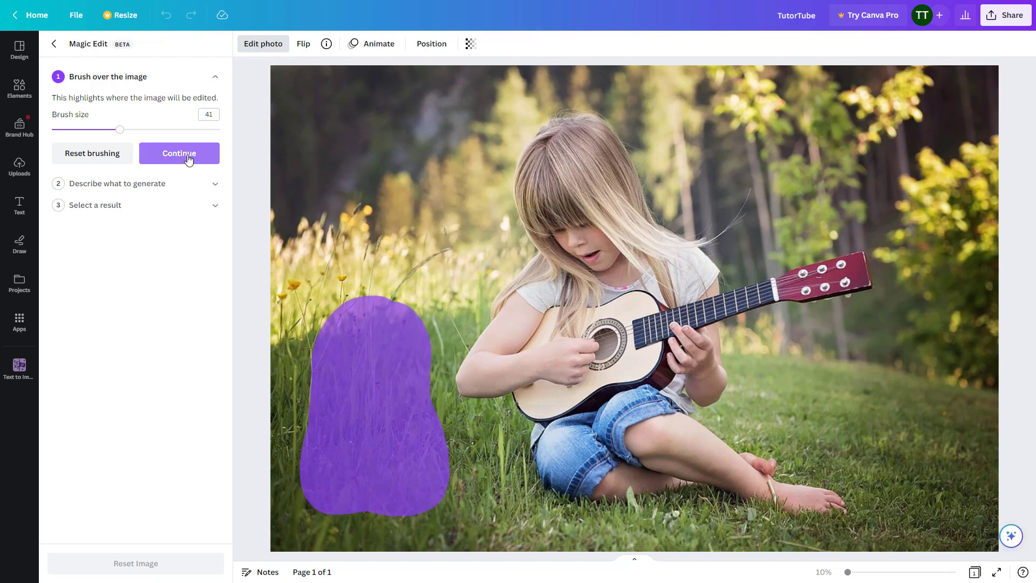
{"action": "left_click", "coordinate": [179, 153]}
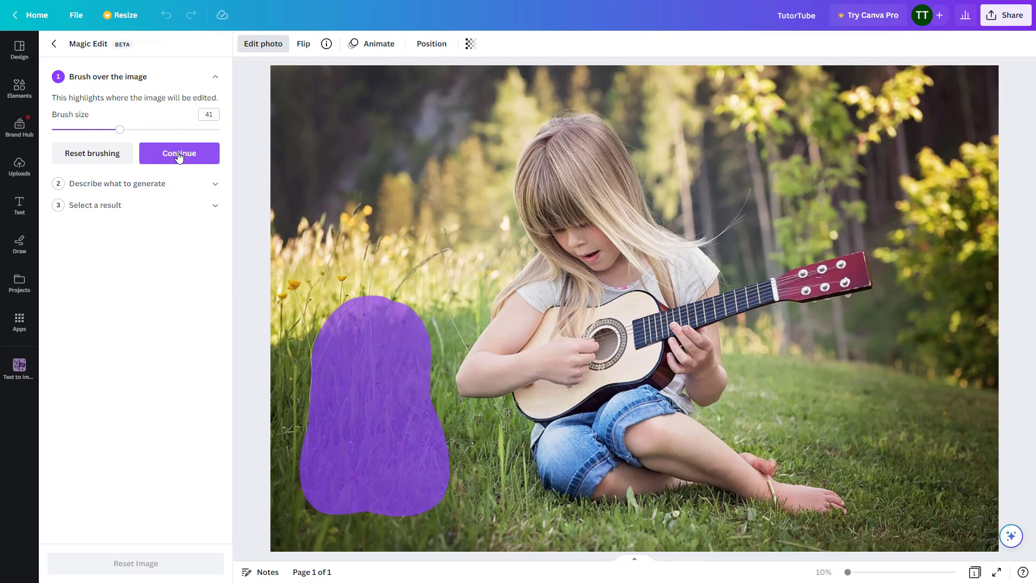
Generate Magic Edit results for the brushed grass from the description "Cute bunny"
{"action": "left_click", "coordinate": [133, 151]}
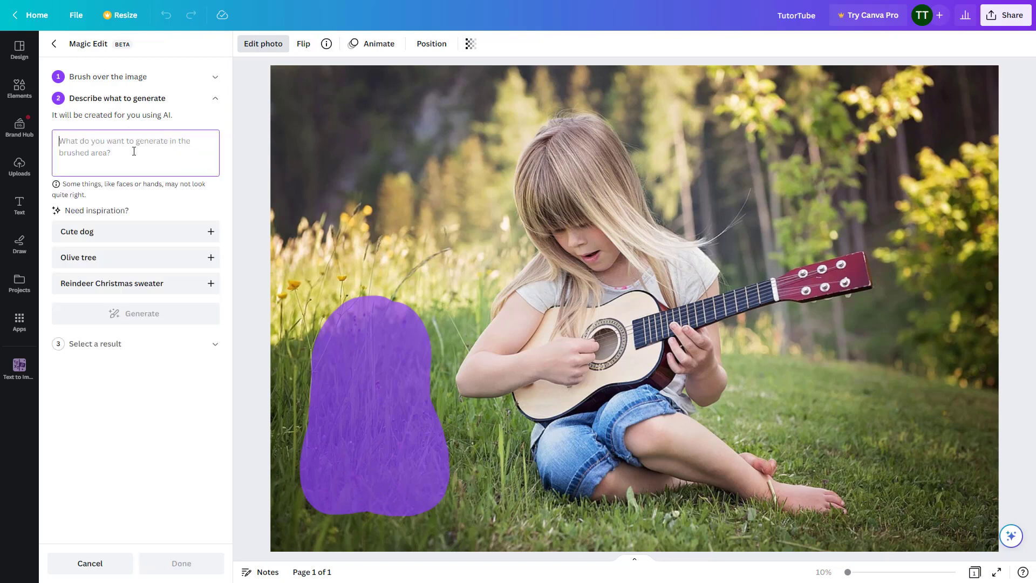
{"action": "type", "text": "Cute bunny"}
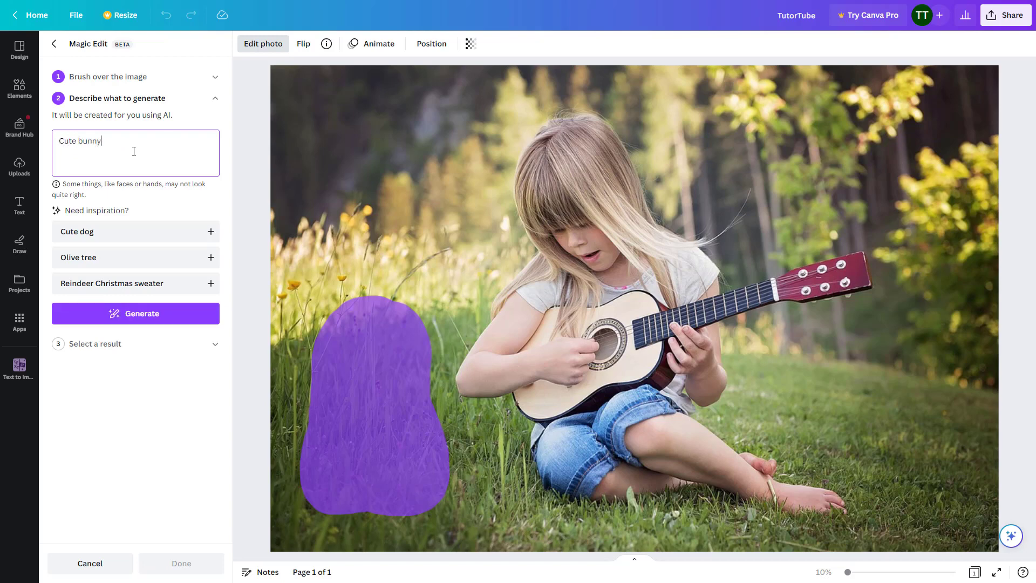
{"action": "left_click", "coordinate": [132, 318]}
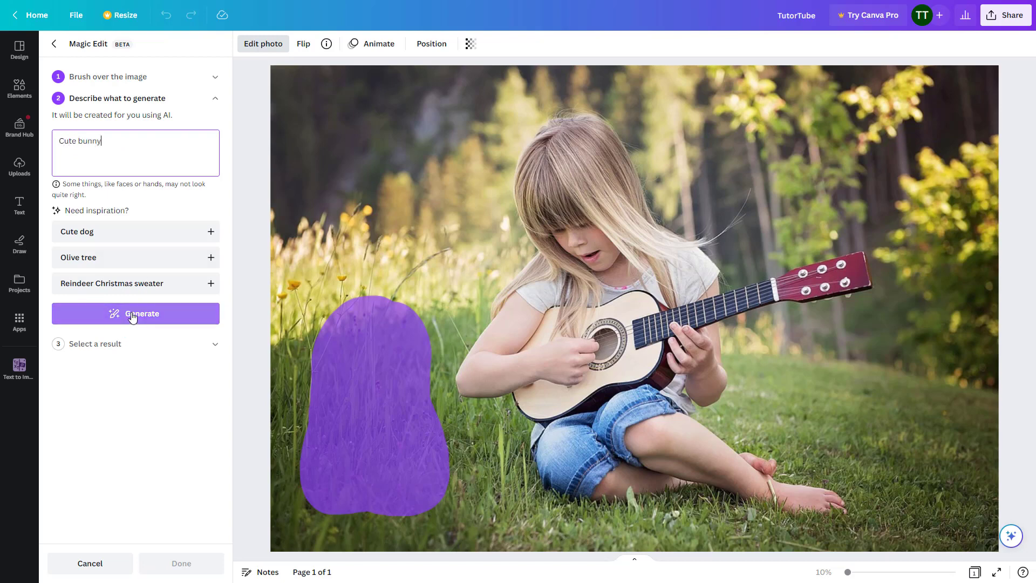
{"action": "left_click", "coordinate": [132, 317]}
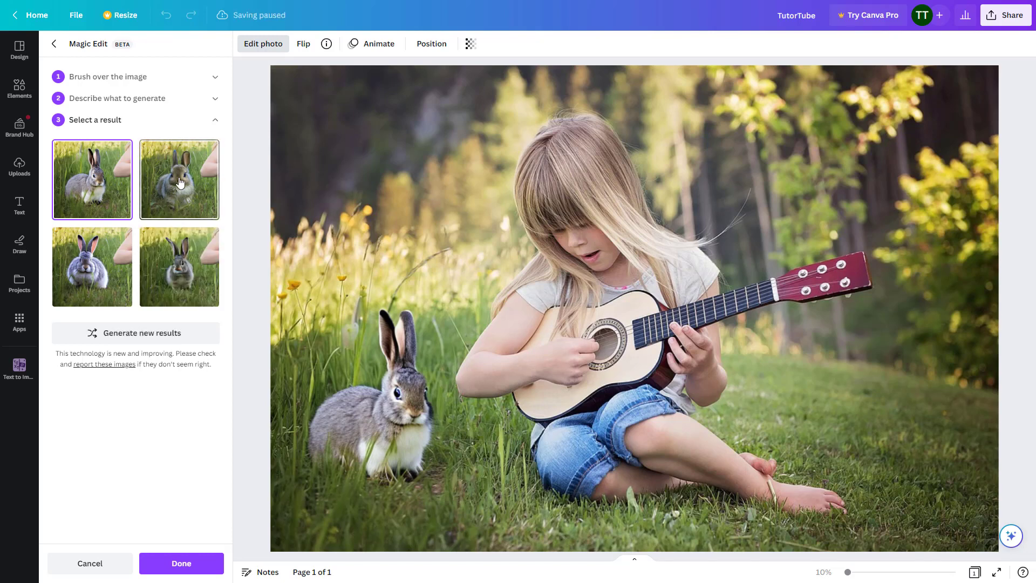
Preview the generated bunny variations and apply the first one, the grey rabbit with a white chest
{"action": "left_click", "coordinate": [180, 182]}
{"action": "left_click", "coordinate": [97, 286]}
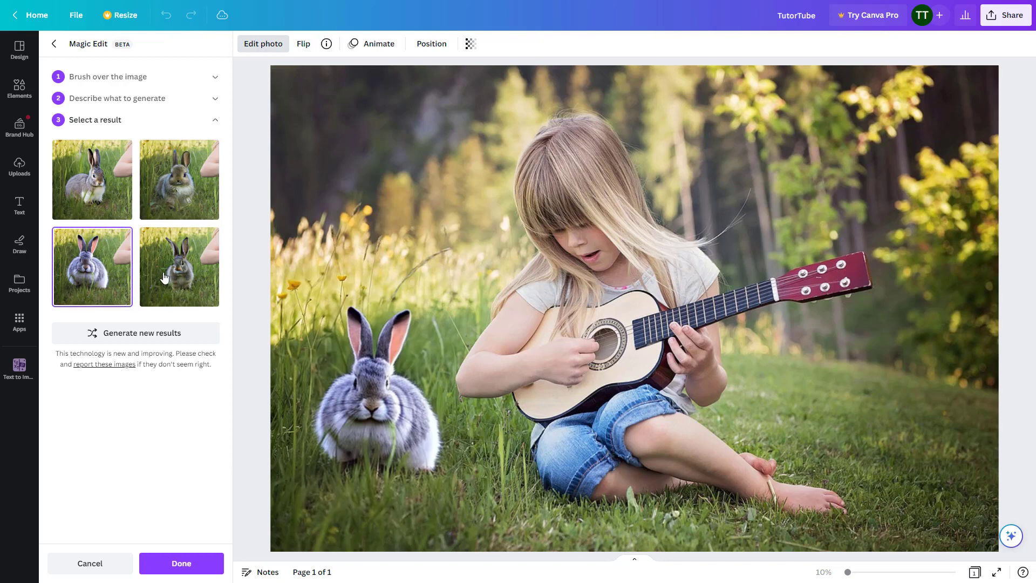
{"action": "left_click", "coordinate": [167, 277]}
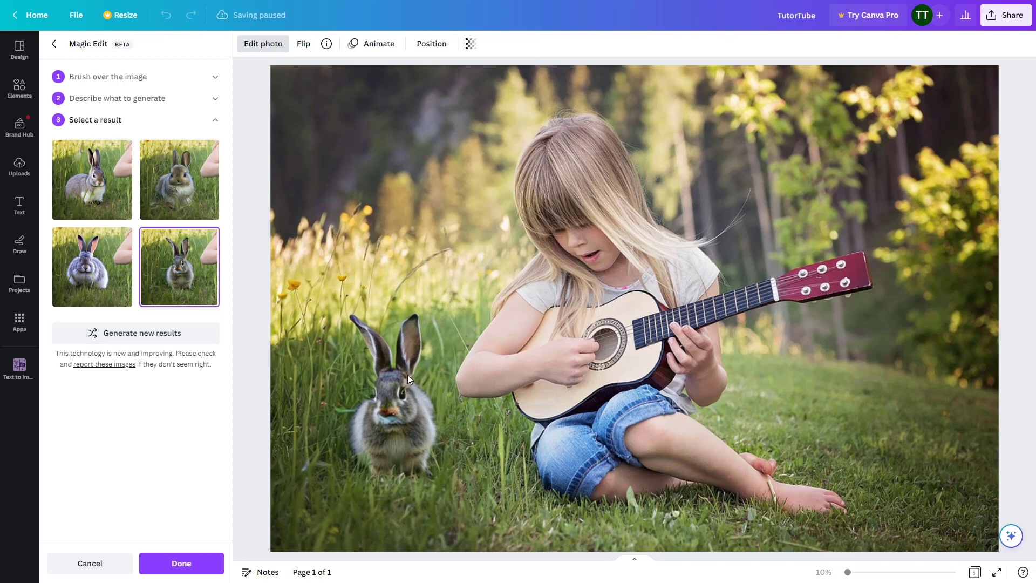
{"action": "left_click", "coordinate": [93, 179]}
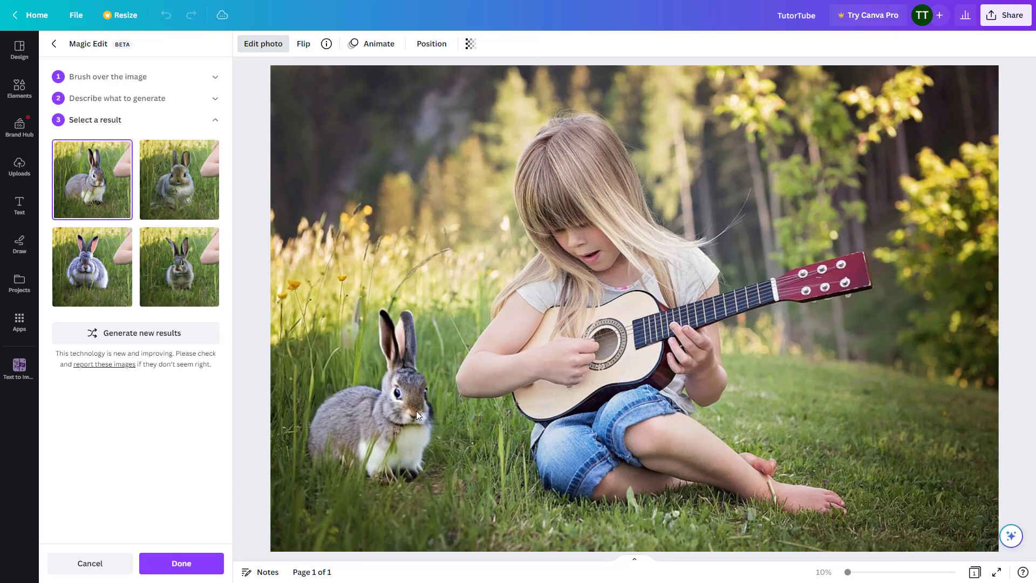
{"action": "left_click", "coordinate": [183, 563]}
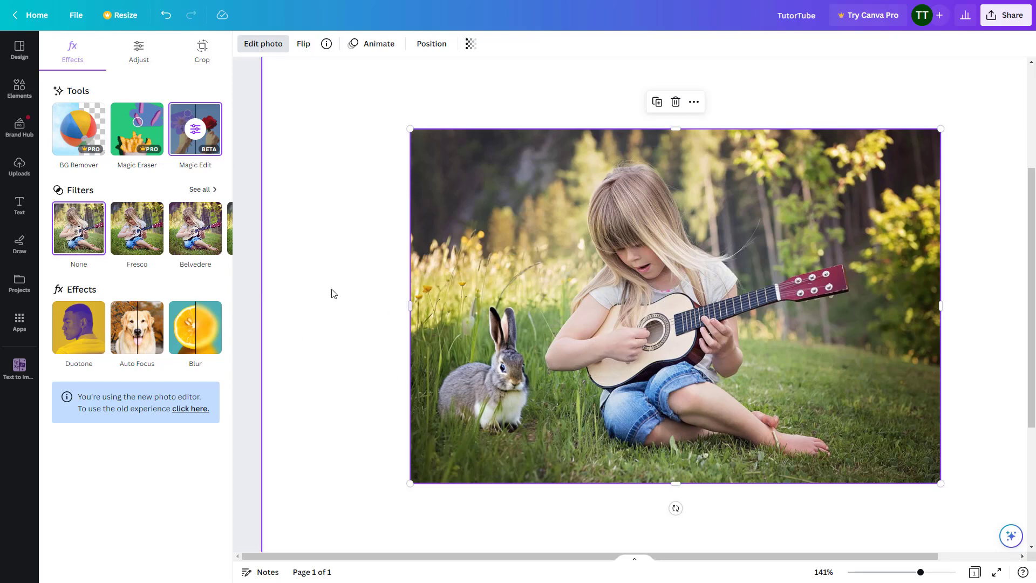
Reopen Magic Edit, brush over both of the girl's bare feet and continue to the description
{"action": "left_click", "coordinate": [195, 131]}
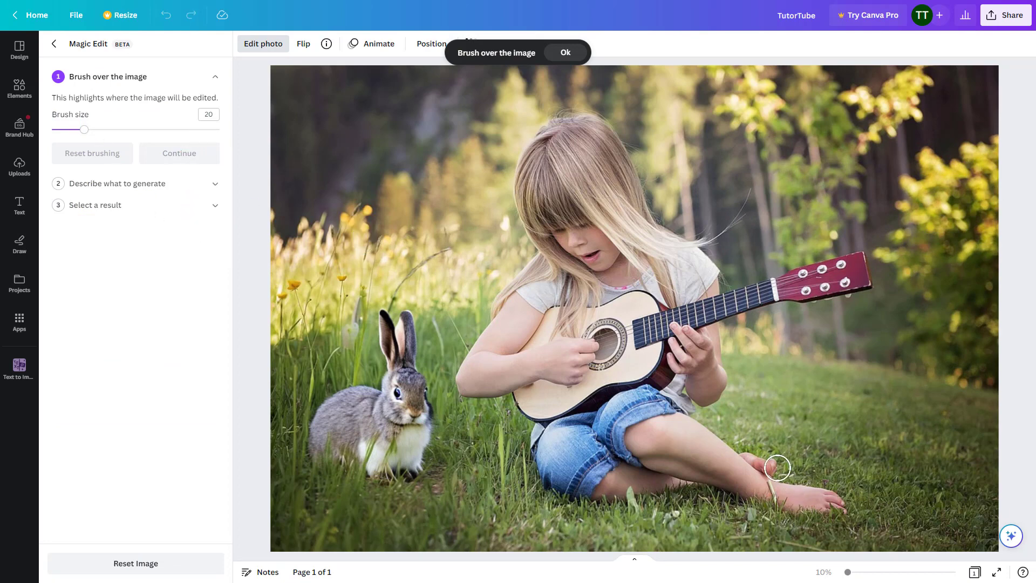
{"action": "mouse_move", "coordinate": [751, 451]}
{"action": "left_mouse_down"}
{"action": "mouse_move", "coordinate": [779, 502]}
{"action": "mouse_move", "coordinate": [773, 495]}
{"action": "mouse_move", "coordinate": [786, 495]}
{"action": "mouse_move", "coordinate": [776, 508]}
{"action": "mouse_move", "coordinate": [821, 495]}
{"action": "mouse_move", "coordinate": [838, 502]}
{"action": "mouse_move", "coordinate": [789, 501]}
{"action": "mouse_move", "coordinate": [844, 506]}
{"action": "left_mouse_up"}
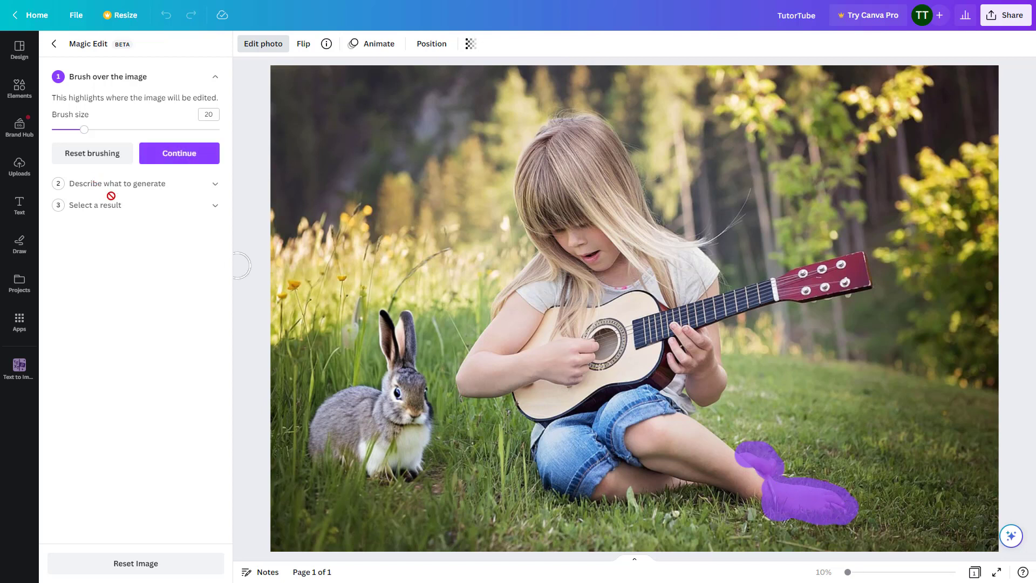
{"action": "left_click", "coordinate": [164, 157]}
Generate Magic Edit results for the brushed feet from the description "socks"
{"action": "left_click", "coordinate": [84, 146]}
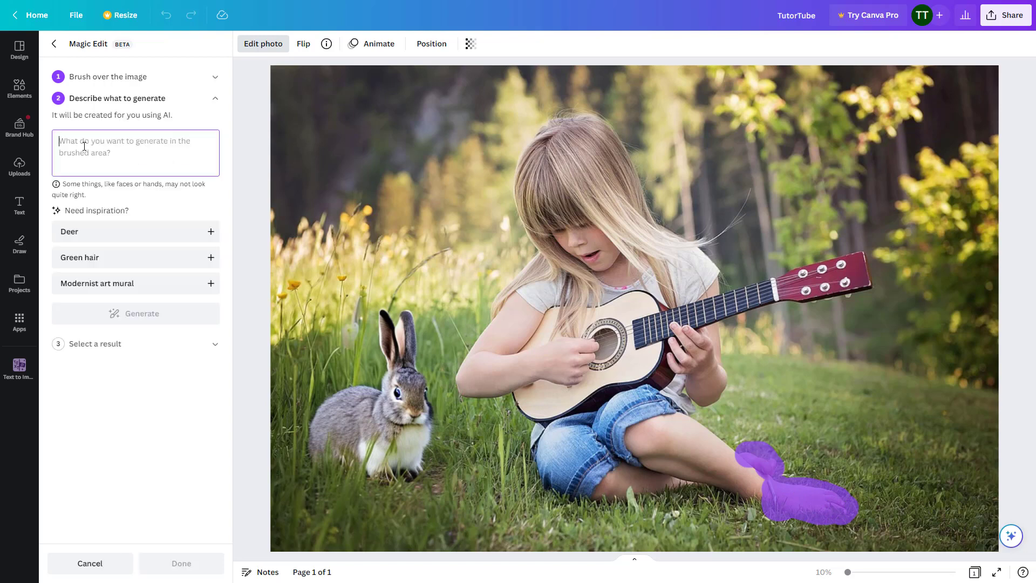
{"action": "type", "text": "socks"}
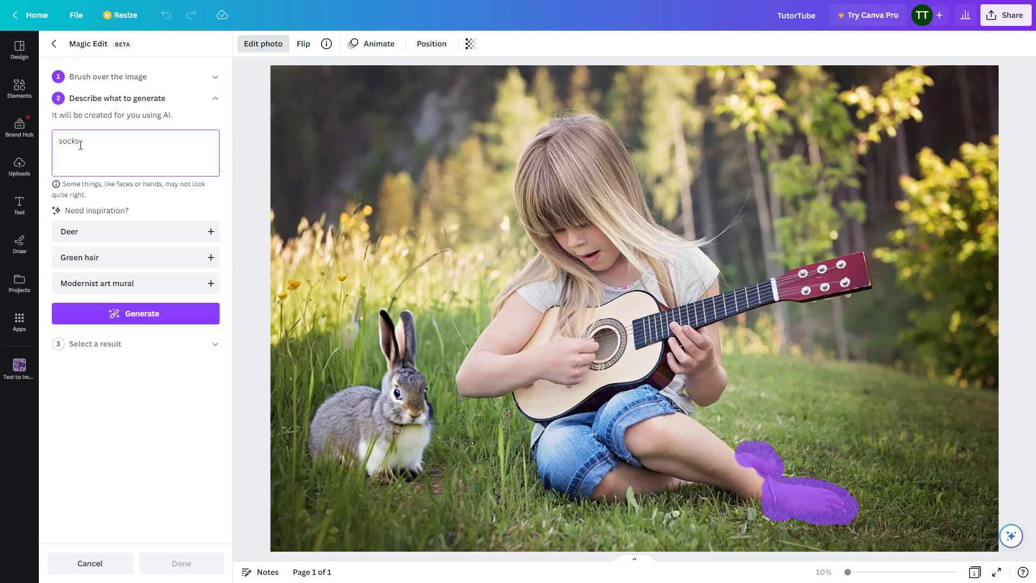
{"action": "left_click", "coordinate": [141, 314]}
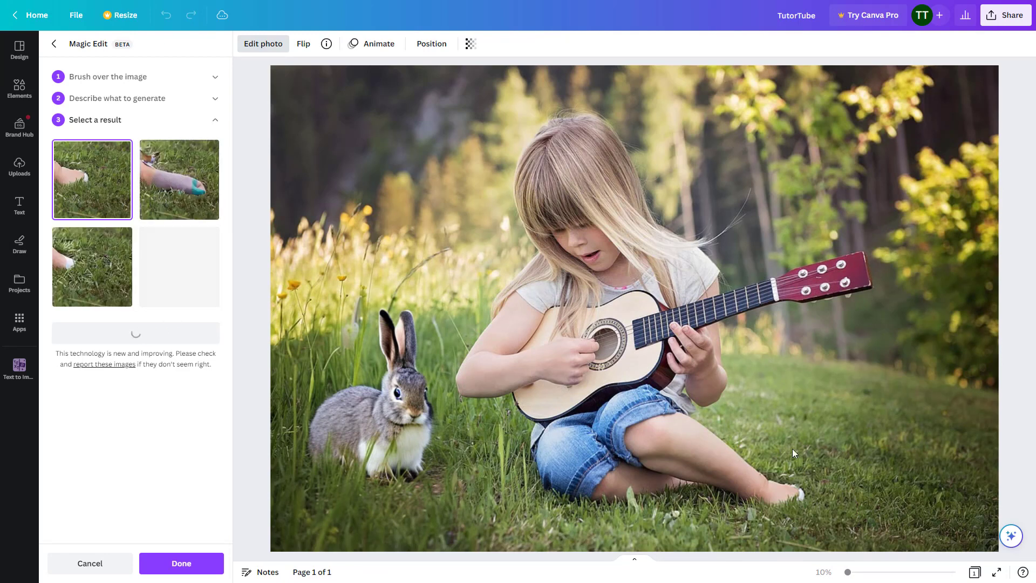
Preview the second and fourth sock results, and generate new sets of sock results twice
{"action": "left_click", "coordinate": [174, 173]}
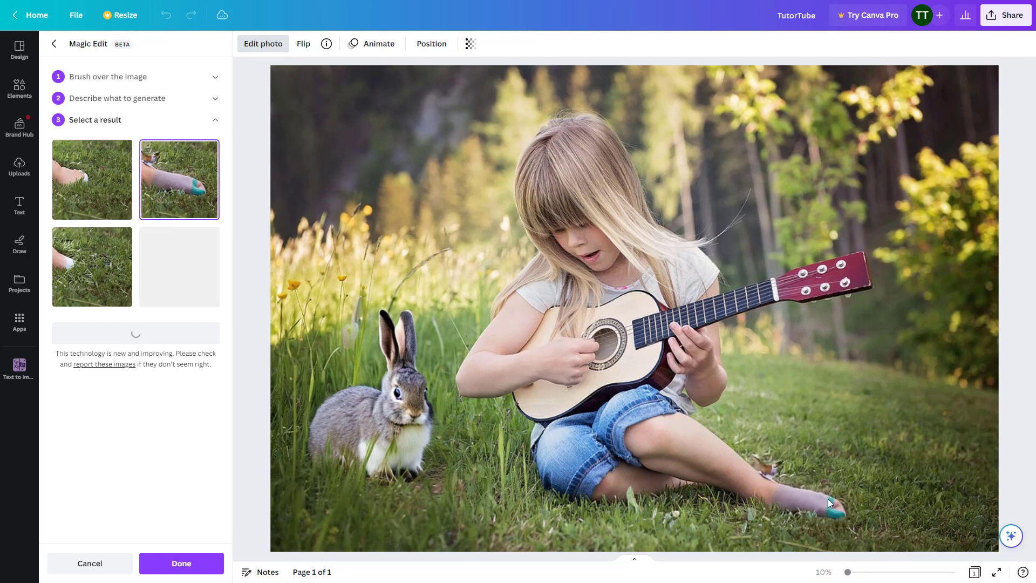
{"action": "left_click", "coordinate": [175, 300]}
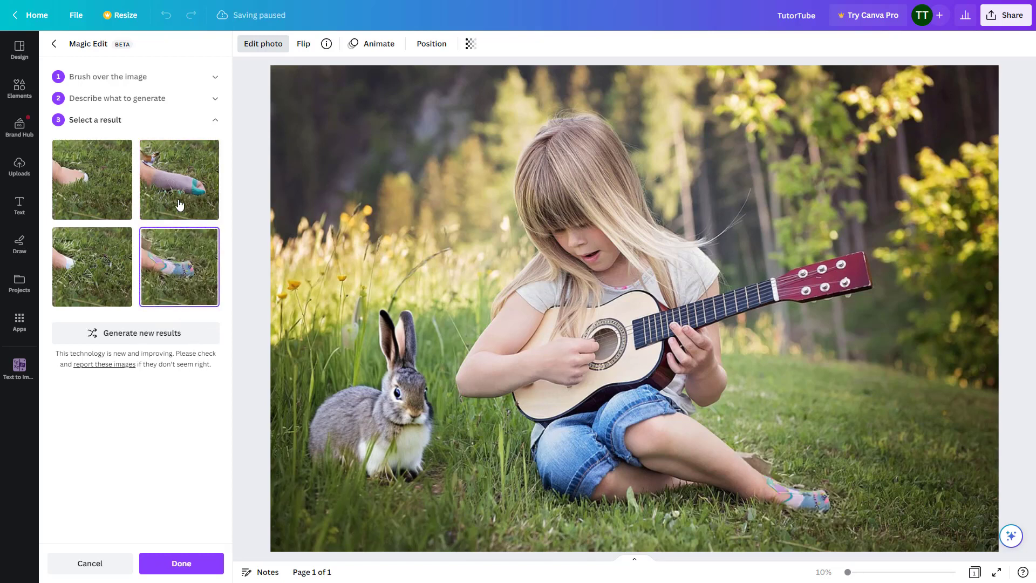
{"action": "left_click", "coordinate": [180, 176]}
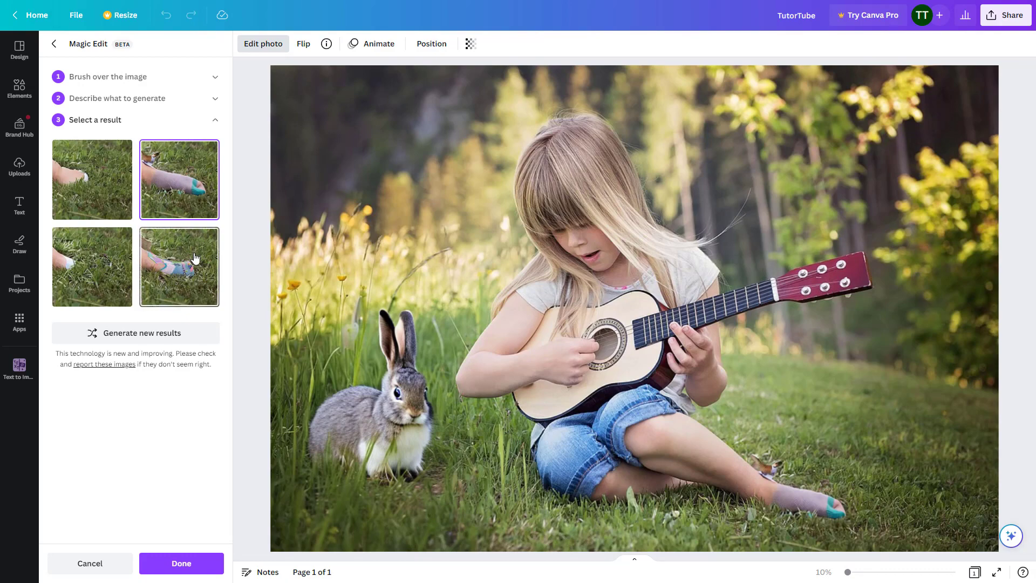
{"action": "left_click", "coordinate": [155, 337]}
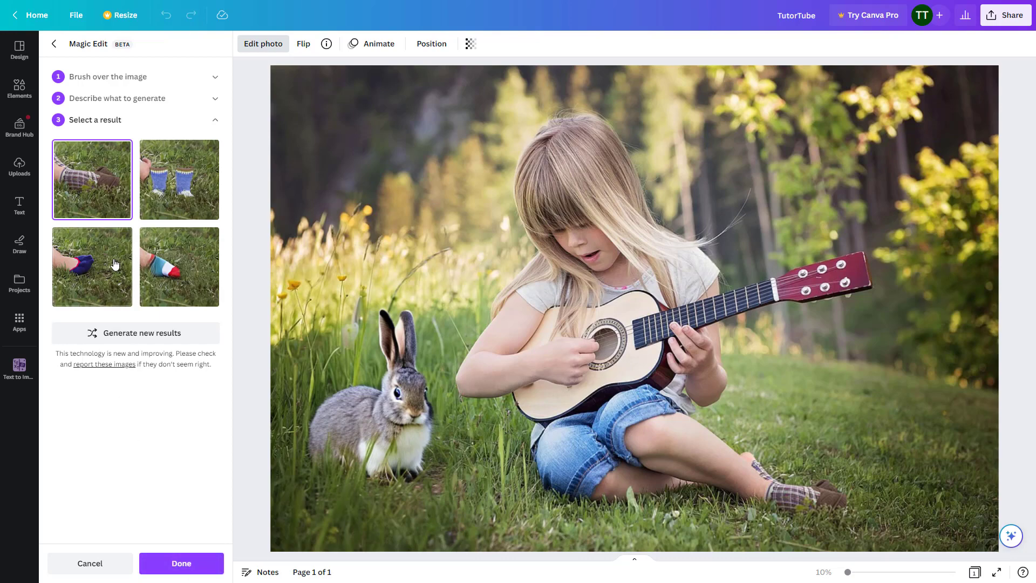
{"action": "left_click", "coordinate": [153, 337]}
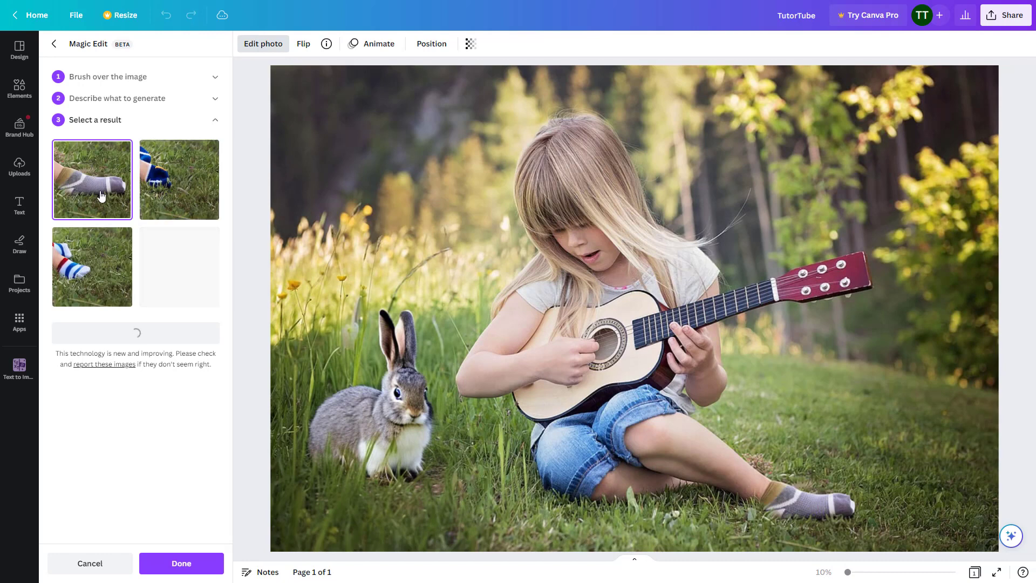
Compare the striped socks with the first result, the grey sock, and apply the grey one to the photo
{"action": "left_click", "coordinate": [100, 270]}
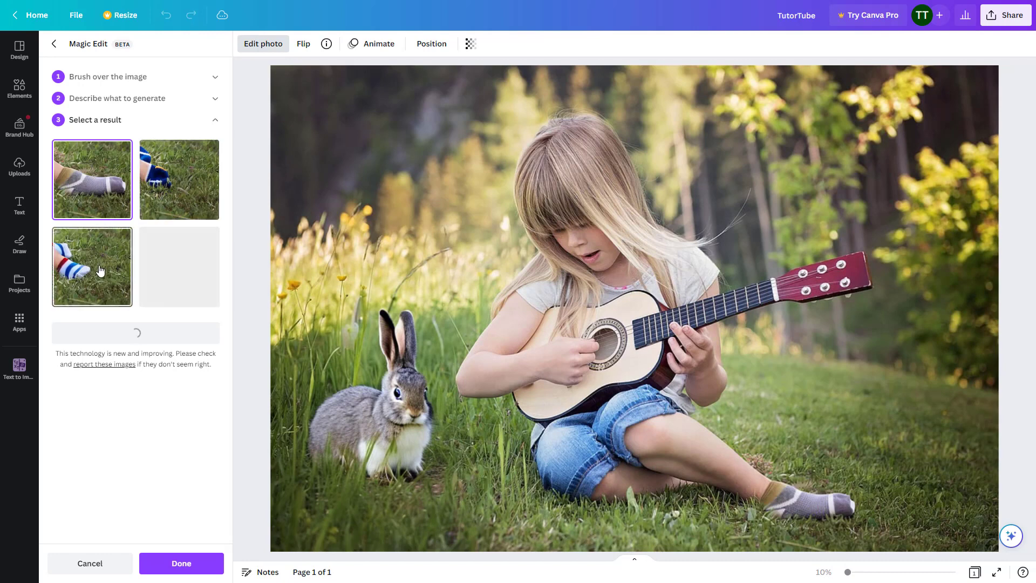
{"action": "left_click", "coordinate": [73, 178]}
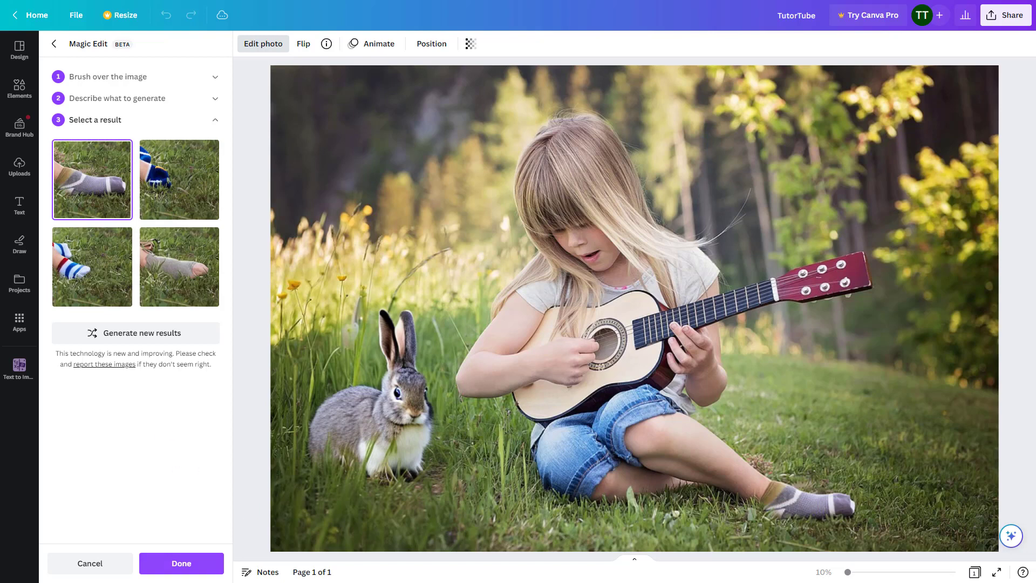
{"action": "left_click", "coordinate": [181, 562]}
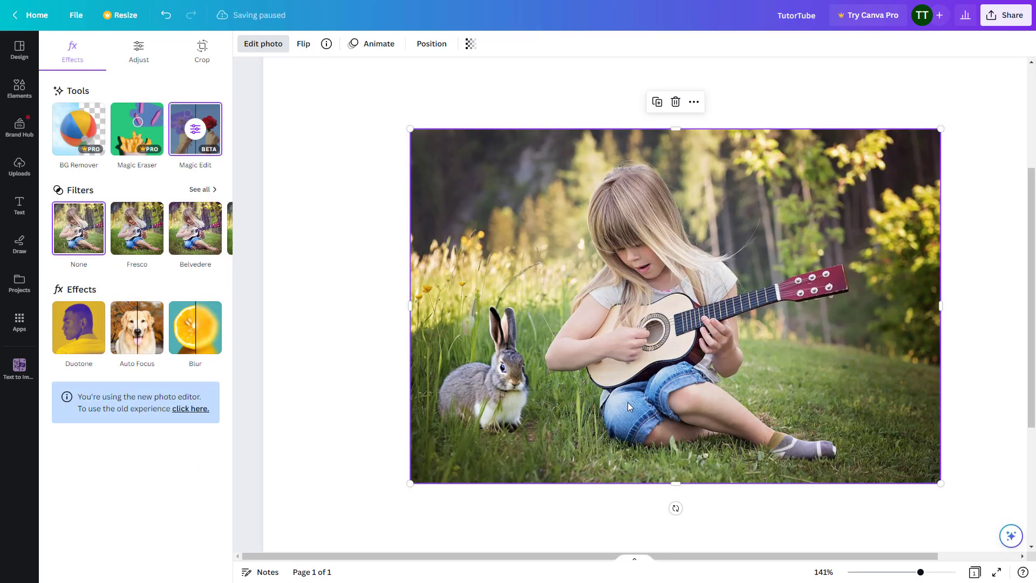